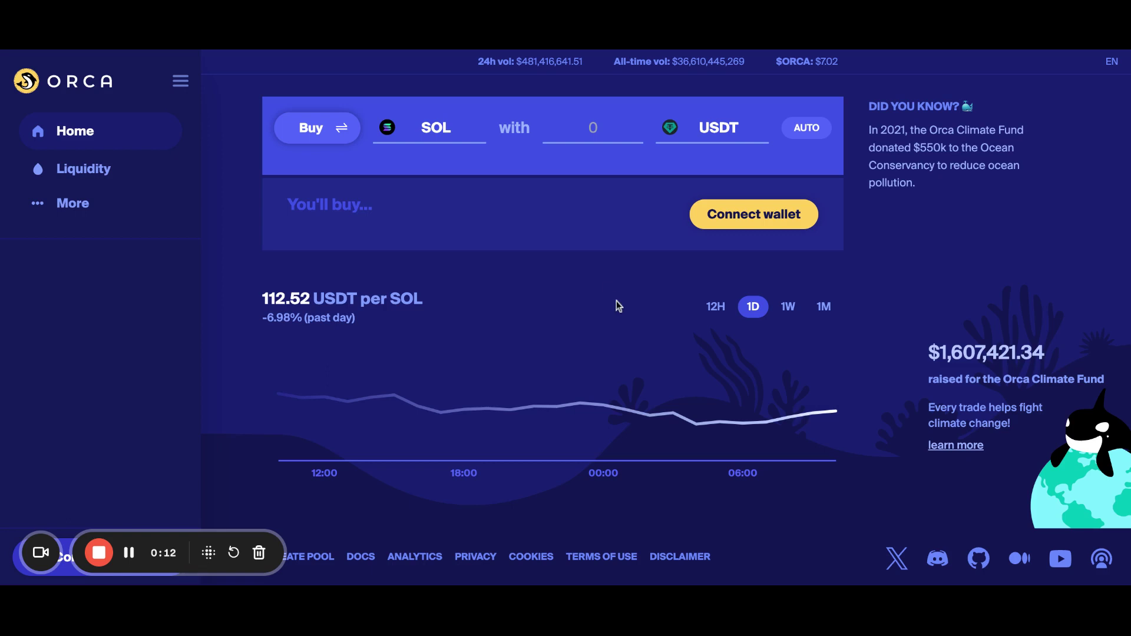
- Connect the Phantom wallet so its SOL and BLORP holdings appear in Orca
click(755, 227)
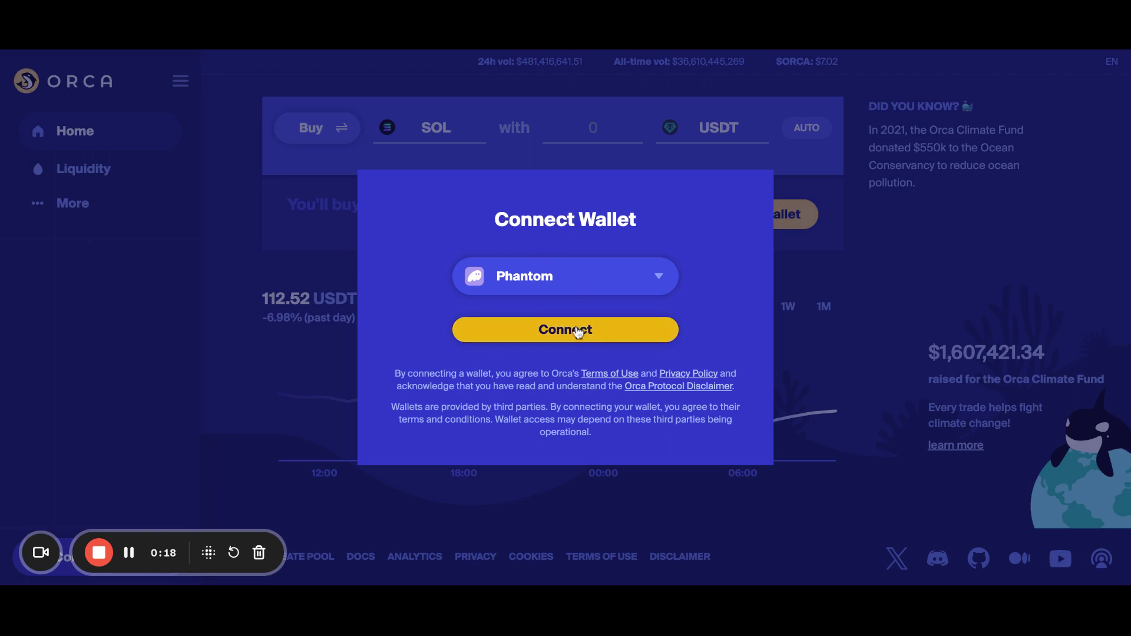
click(577, 331)
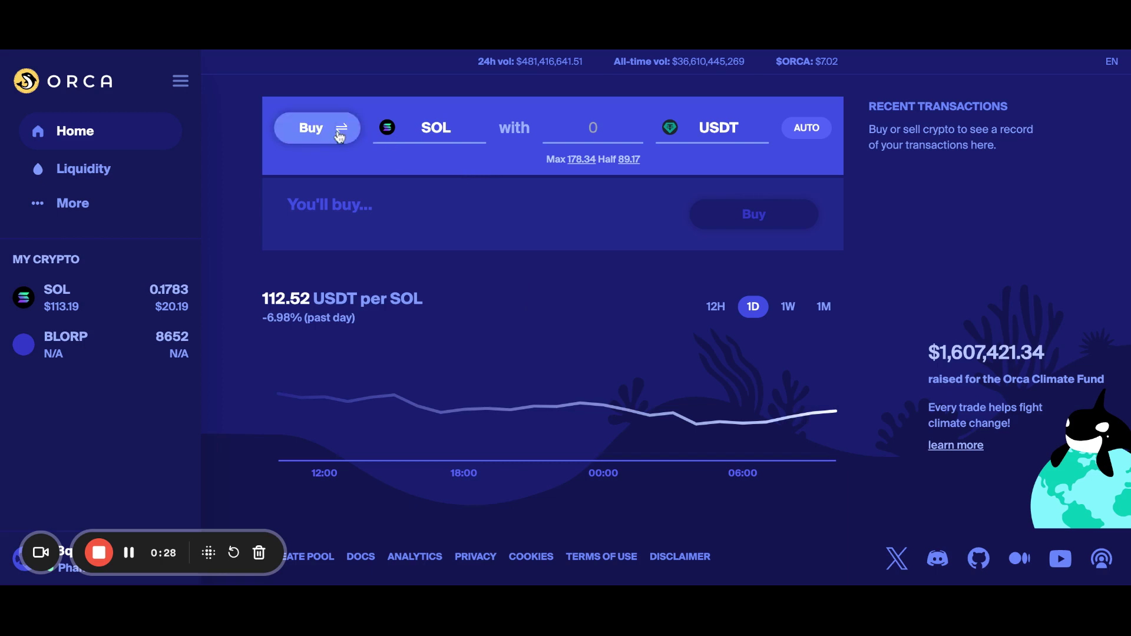
- Switch the swap to selling SOL with the amount specified on the USDT side, cleared for entry
click(316, 128)
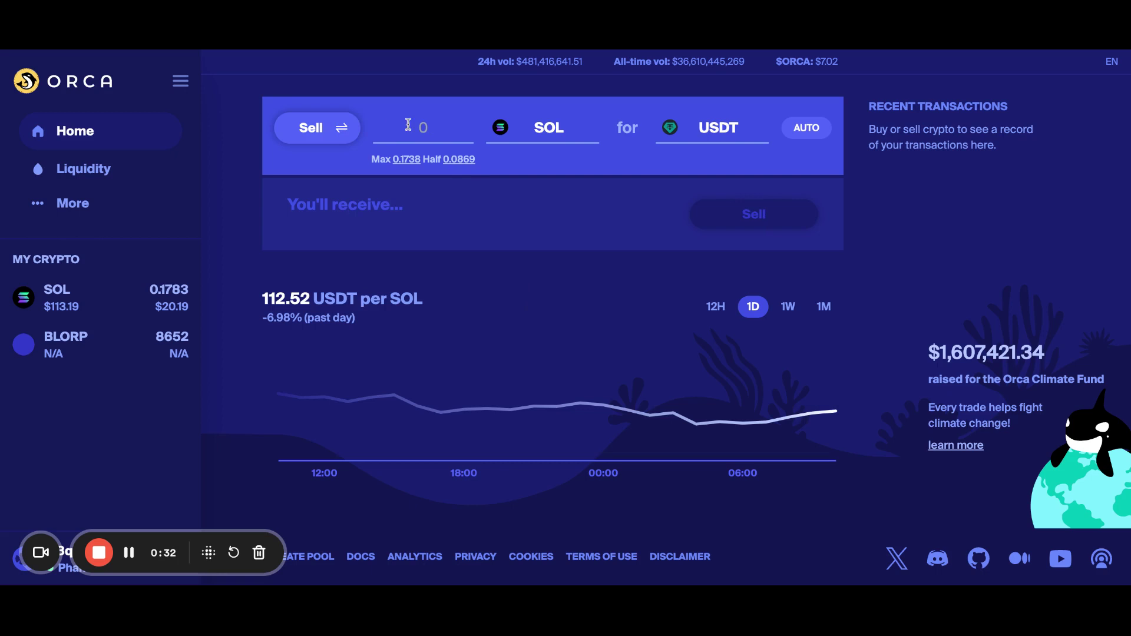
click(433, 128)
text(0.)
text(1)
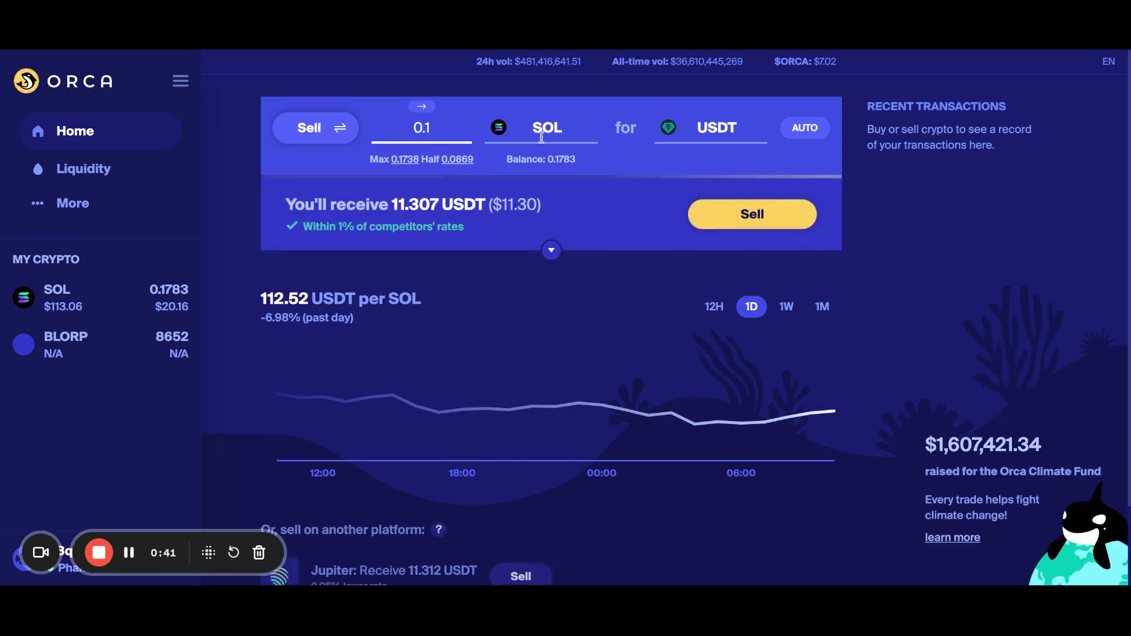
click(421, 109)
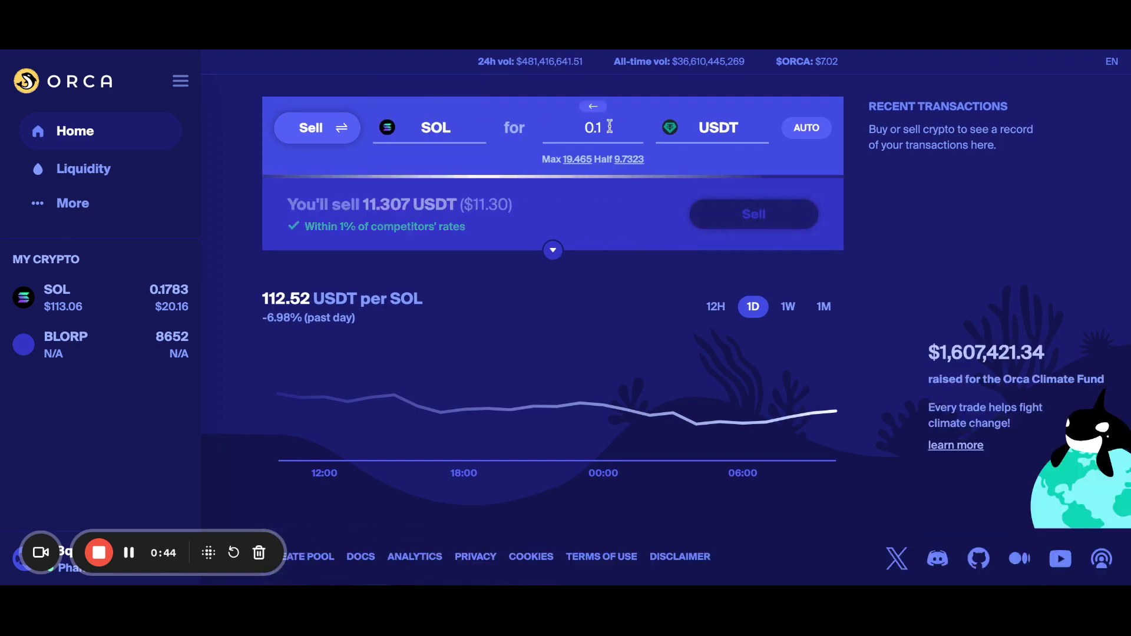
text(1)
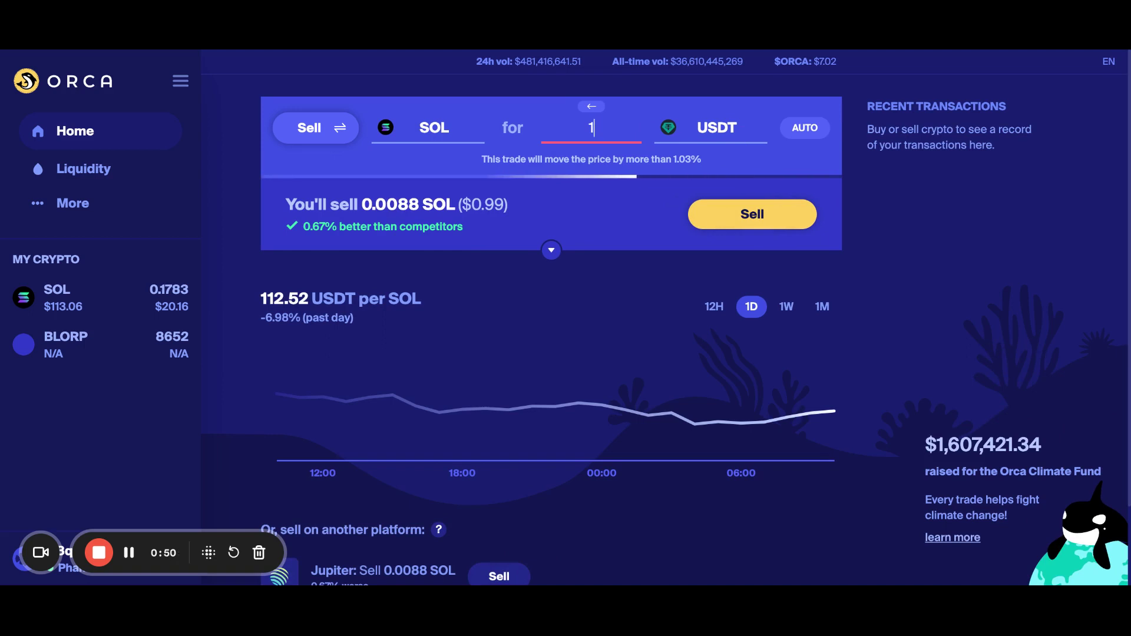
key(BackSpace)
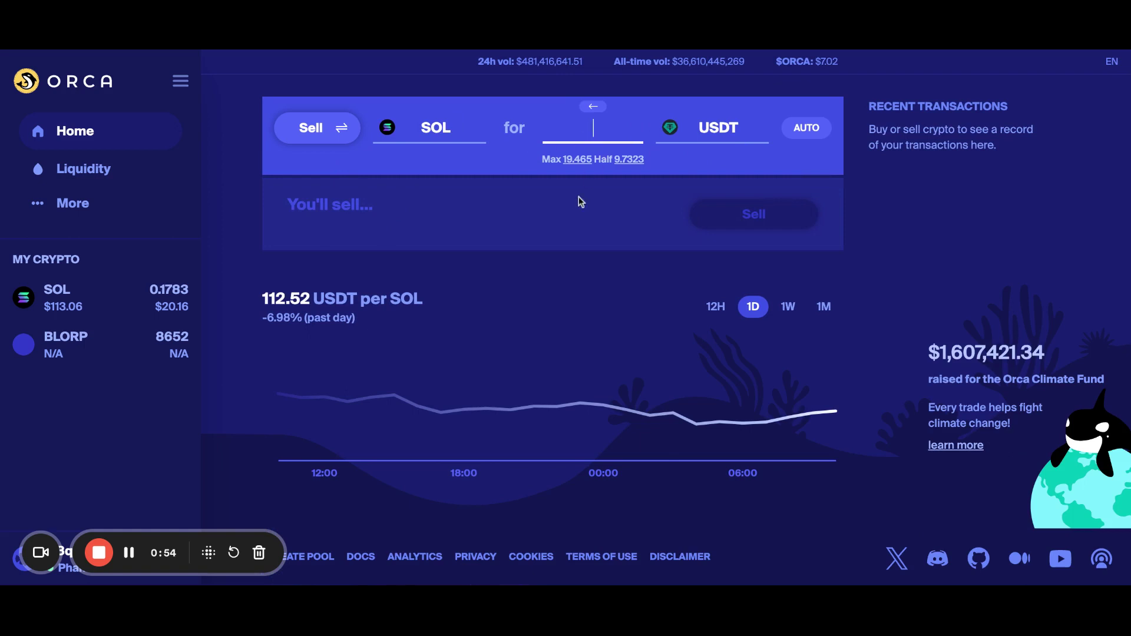
text(1)
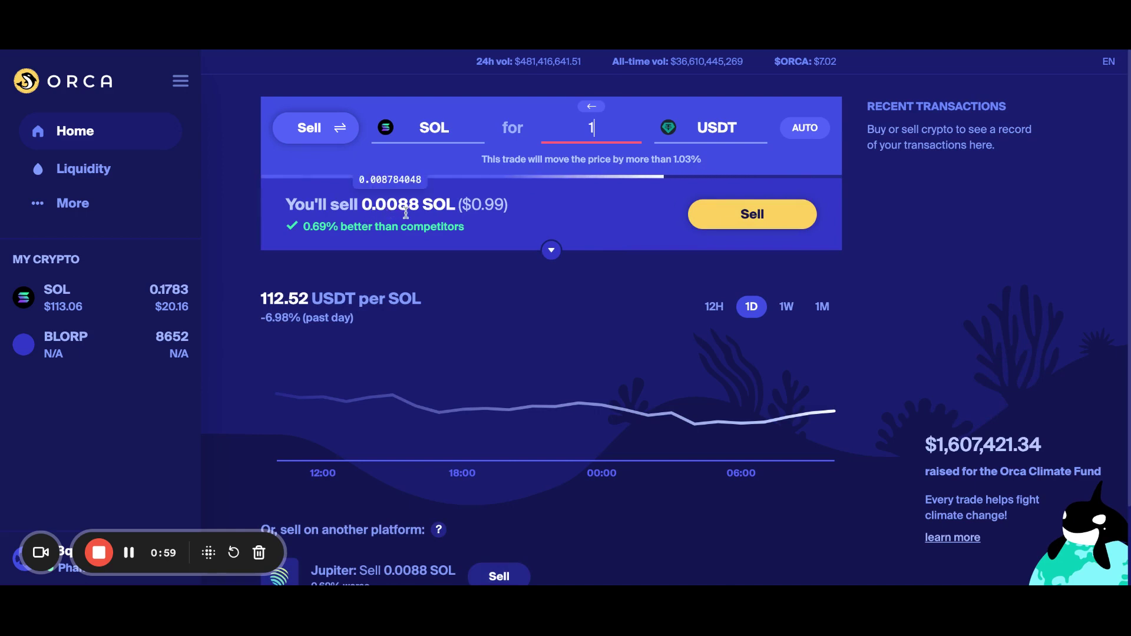
- Submit the sale of 0.0088 SOL for 1 USDT and approve it in Phantom
click(752, 213)
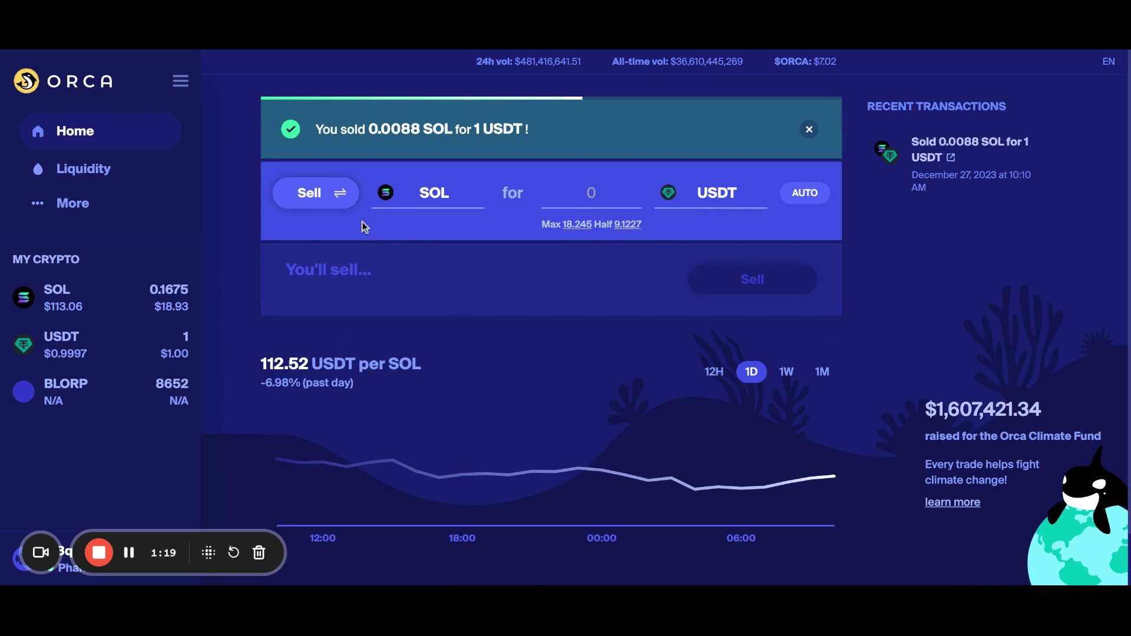
- Make USDT the token sold for SOL, fill the maximum 0.008753335 SOL and attempt to submit
click(437, 191)
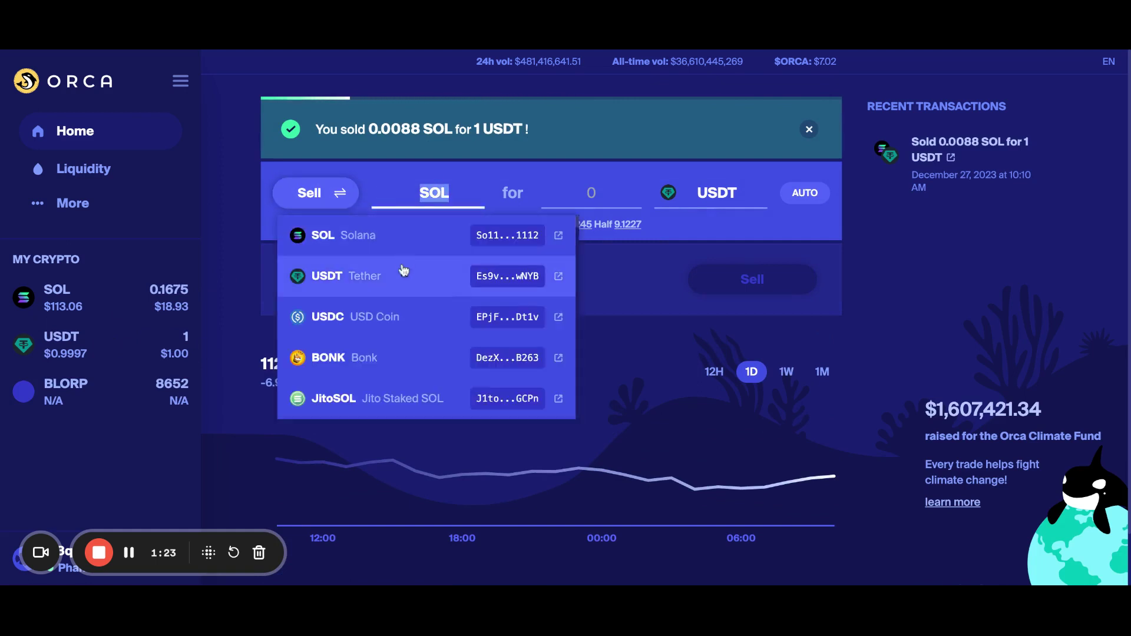
click(398, 281)
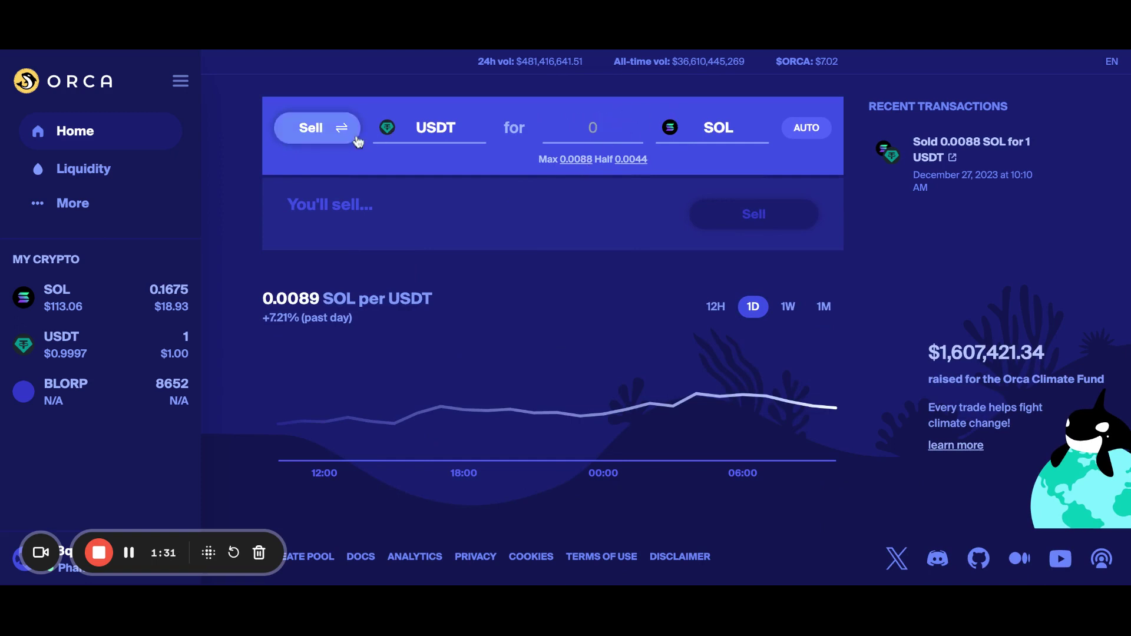
click(314, 133)
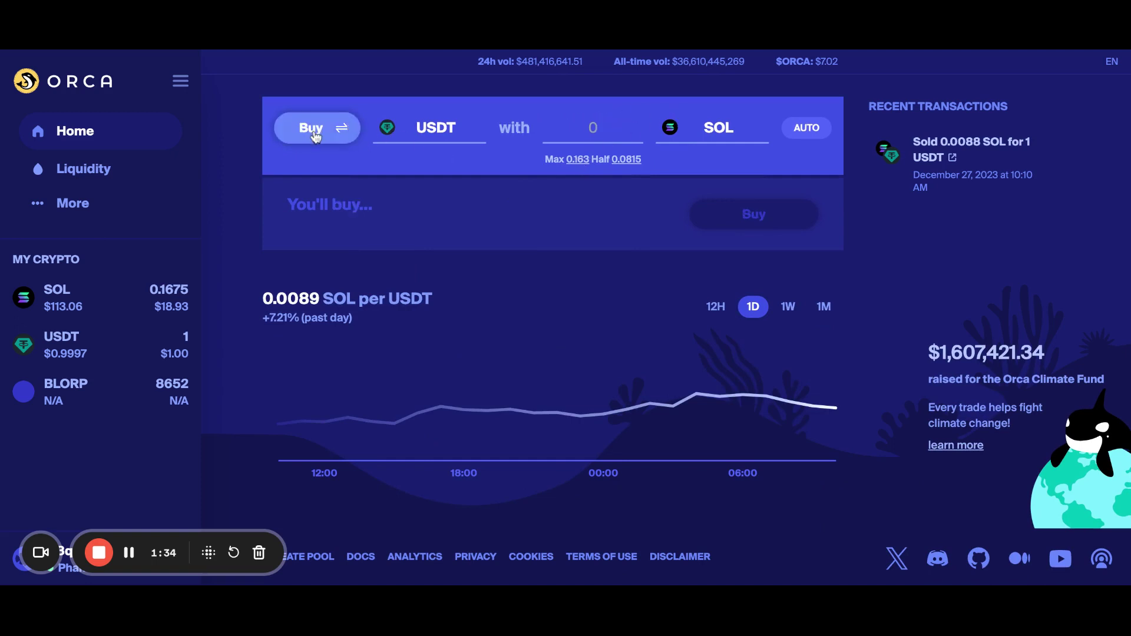
click(318, 130)
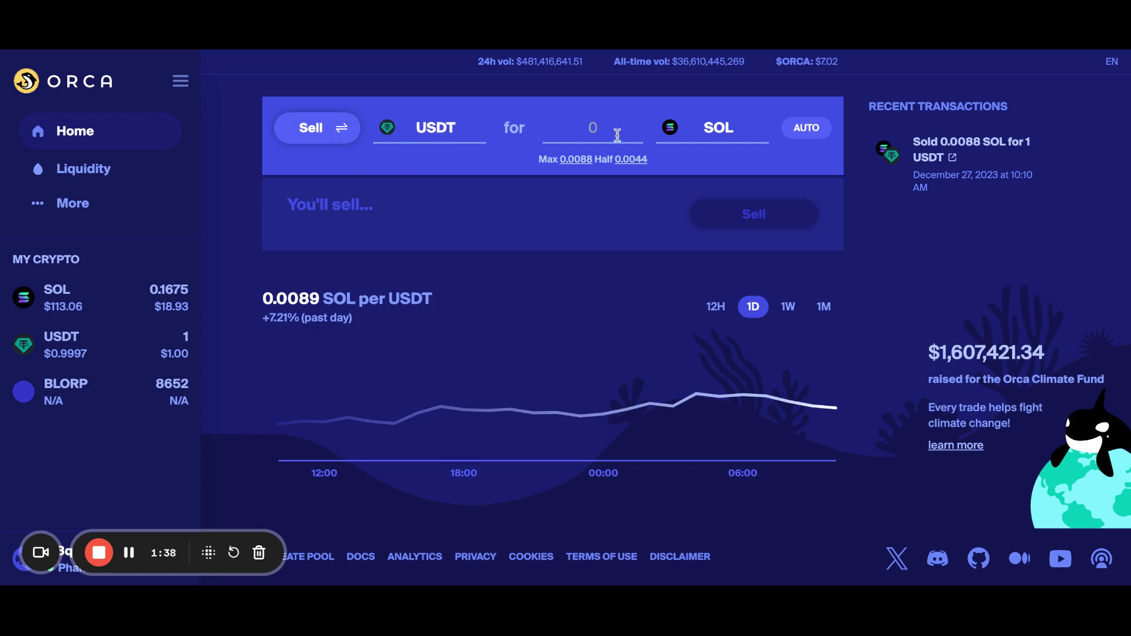
click(585, 166)
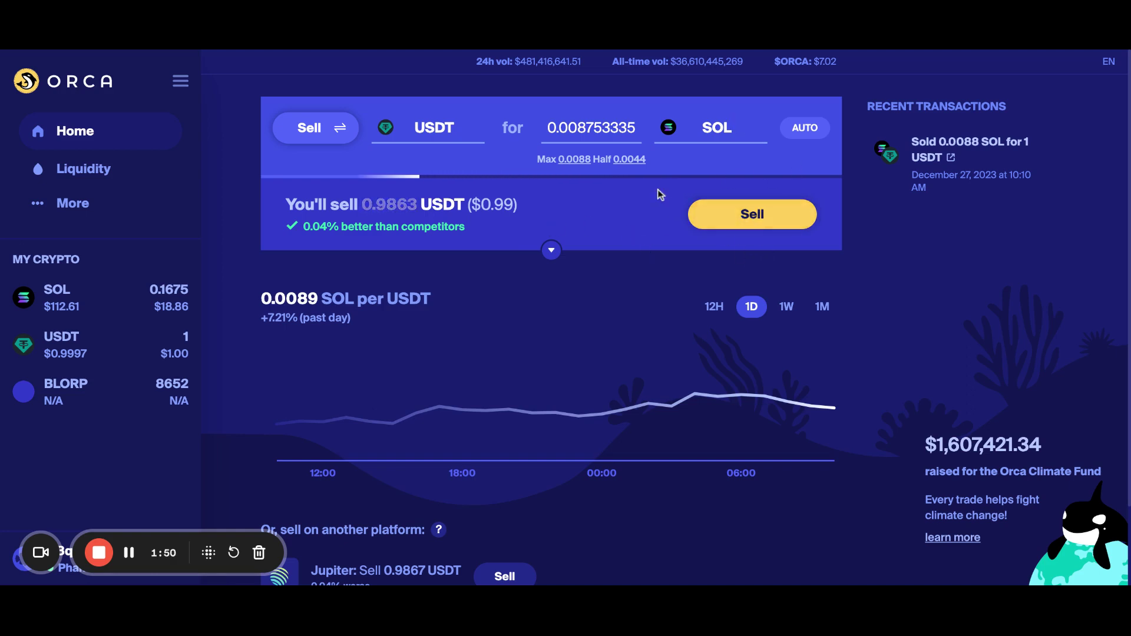
click(751, 215)
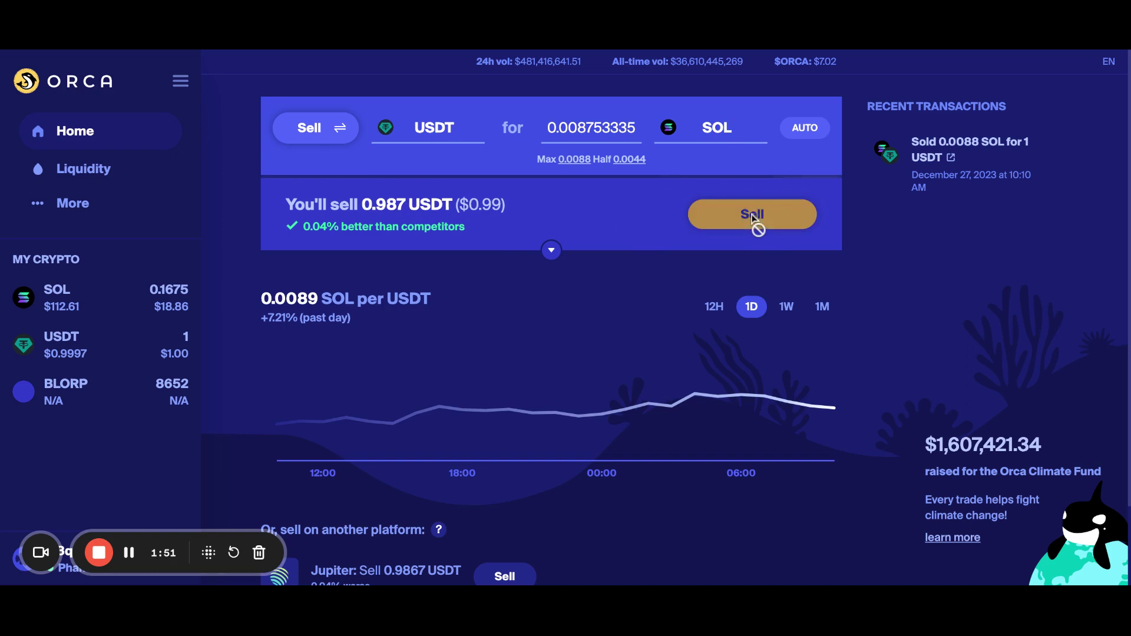
- Submit the USDT-for-SOL trade, which is logged as a failed purchase
click(755, 226)
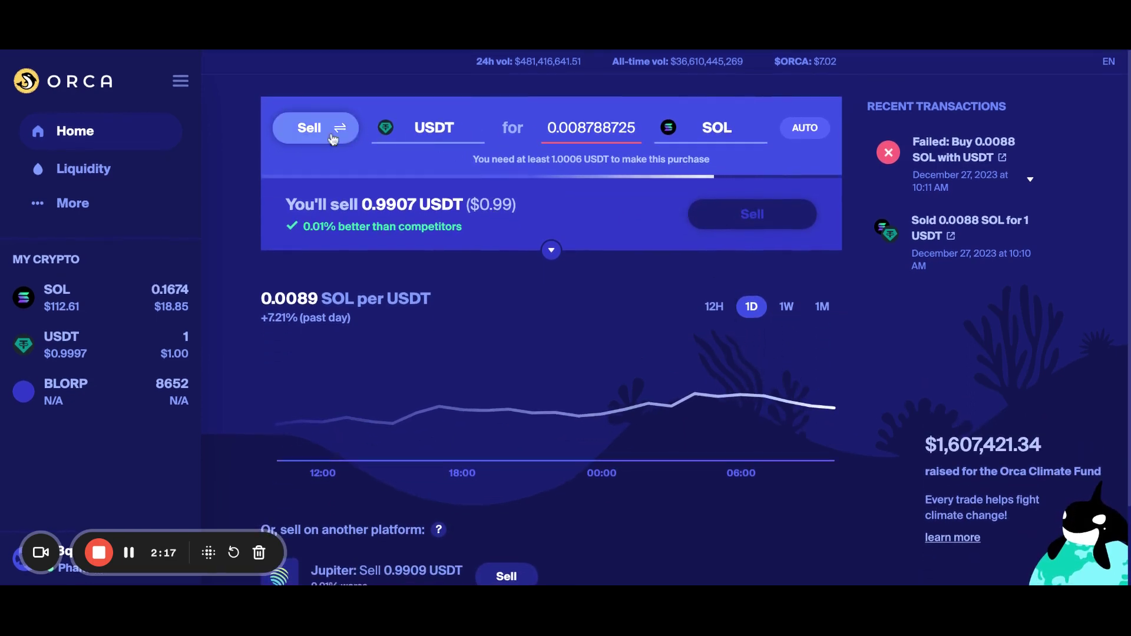
- Buy SOL with the full 1 USDT balance, approving in Phantom so the 0.0089 SOL purchase succeeds
click(314, 127)
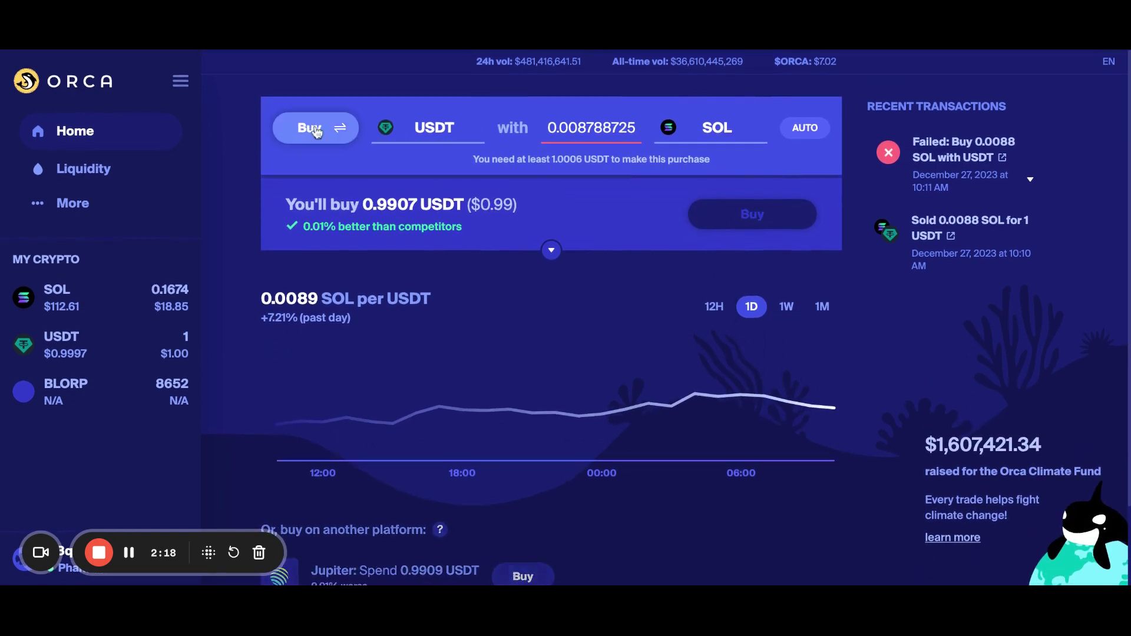
click(463, 129)
click(406, 169)
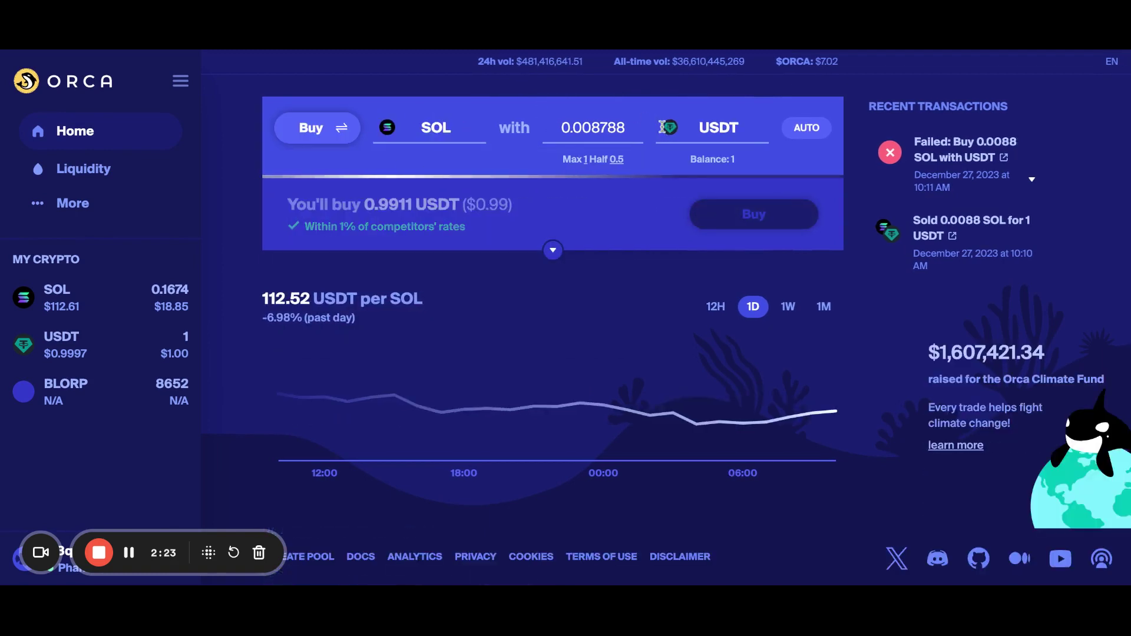
click(584, 161)
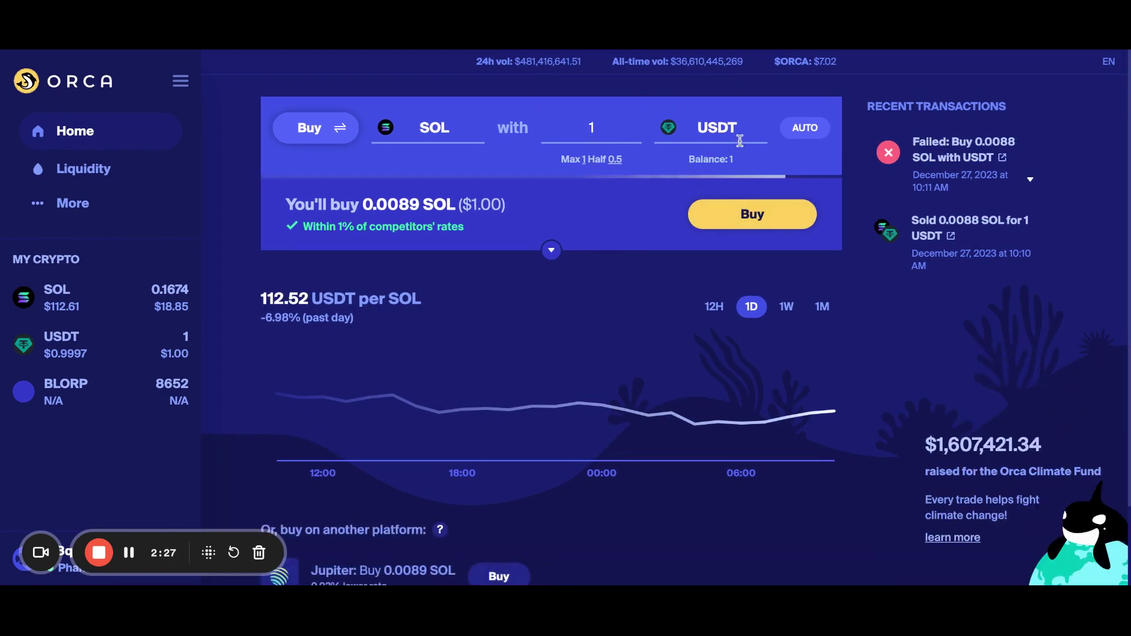
mouse_move(433, 128)
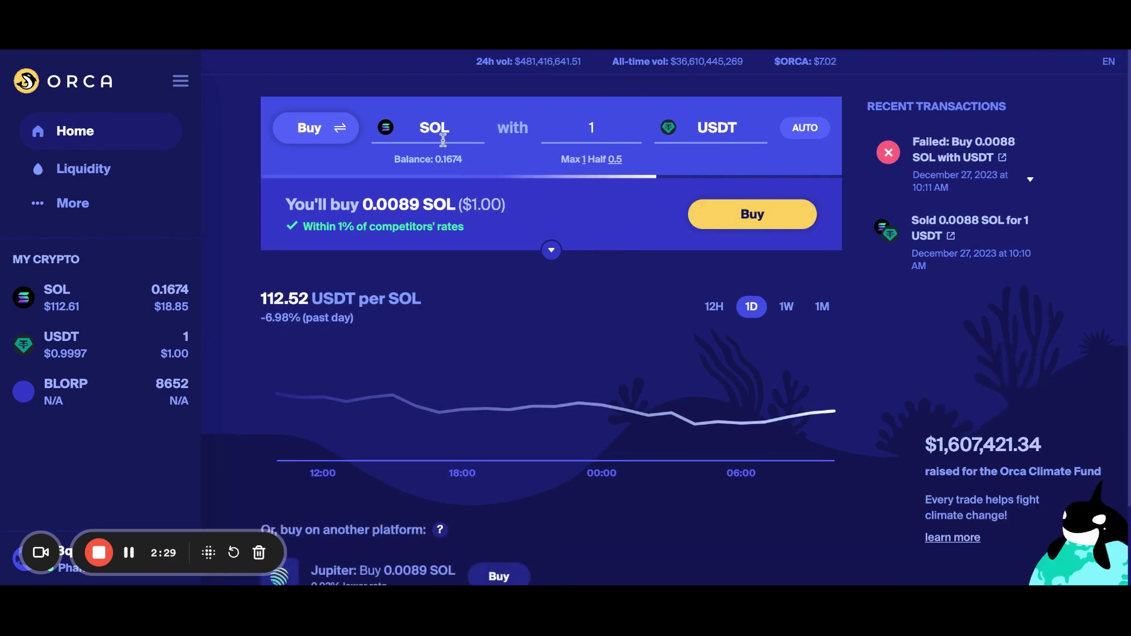
click(745, 226)
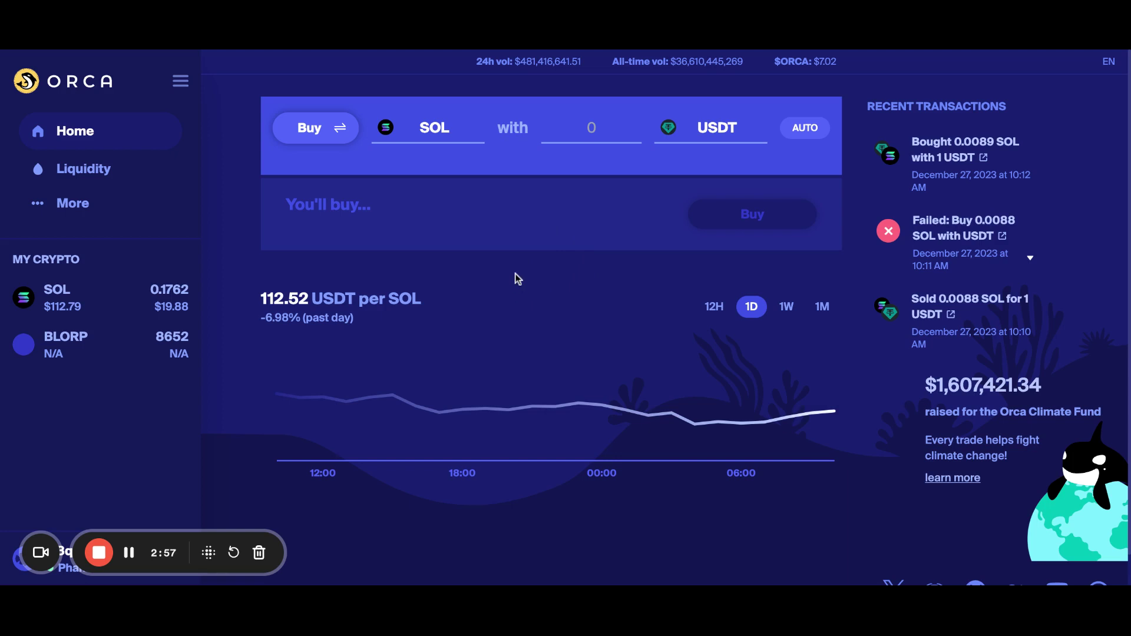
scroll(566, 318, down, 1)
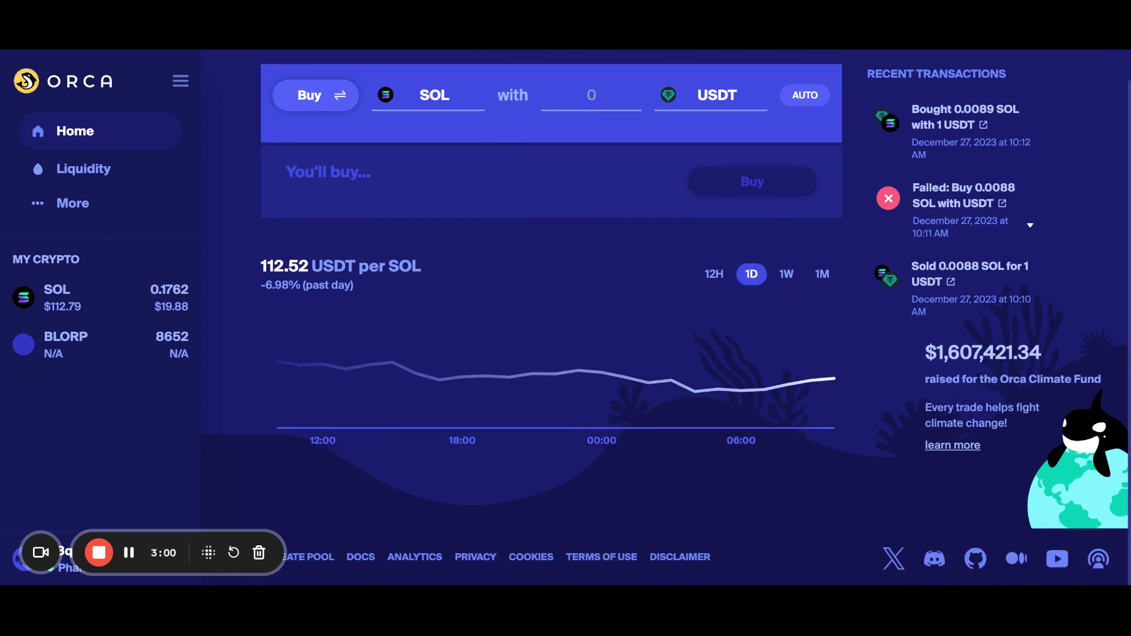
scroll(565, 318, up, 1)
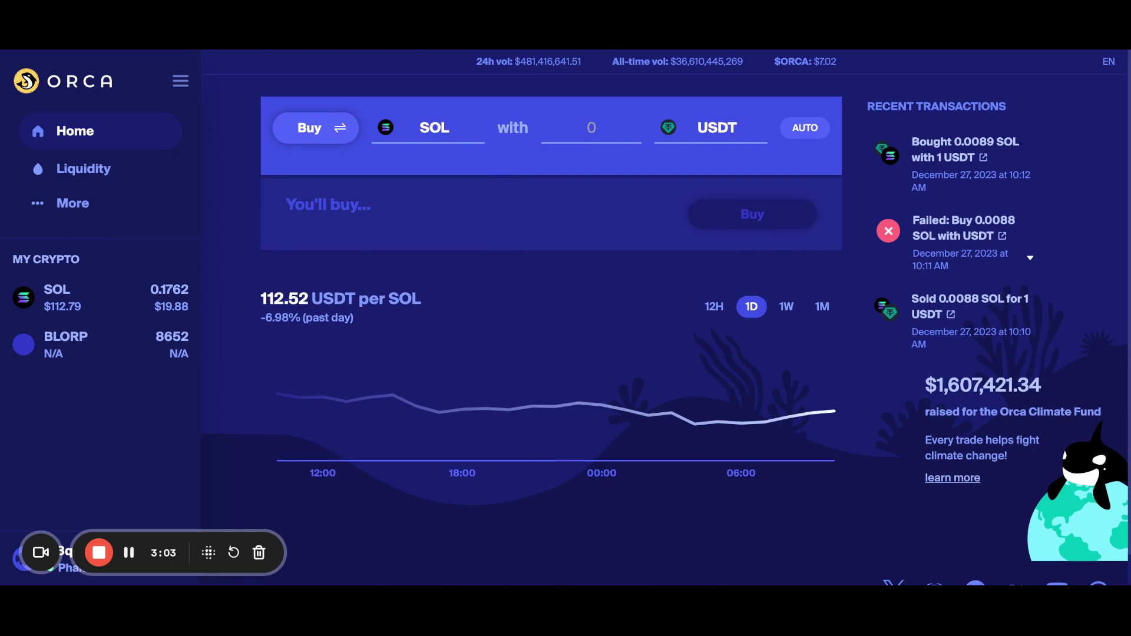